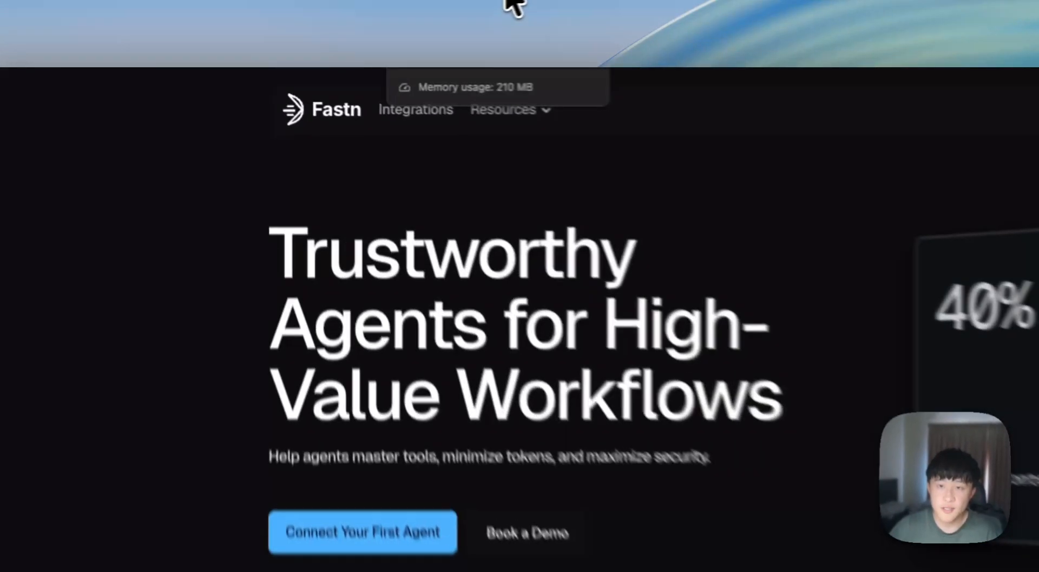
# - Switch to the Fastn workspace tab showing the Default MCP Gateway's Connect page
pyautogui.click(503, 1)
pyautogui.click(344, 1)
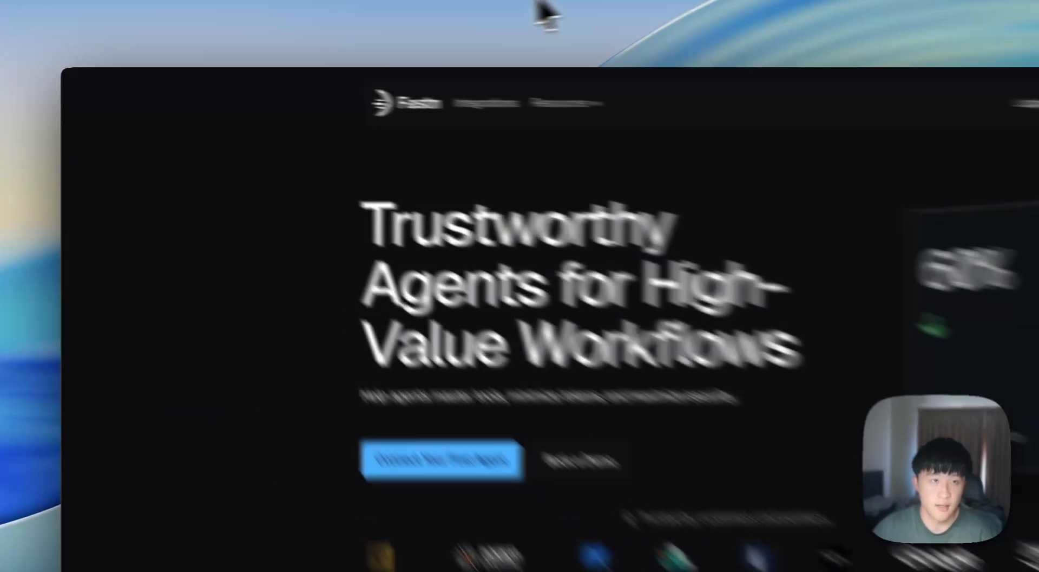
pyautogui.click(536, 2)
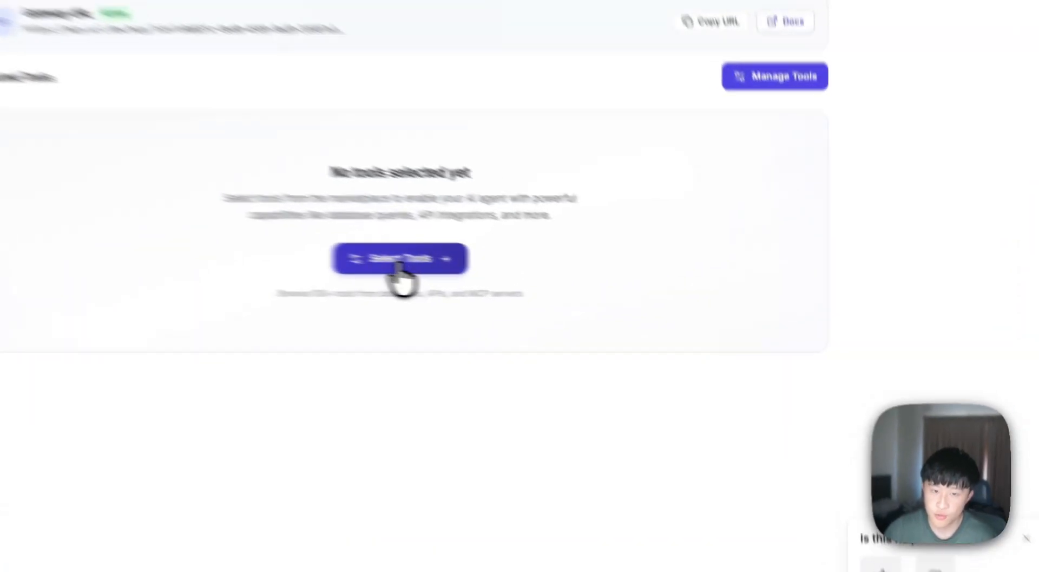
# - Browse the Select Tools toolkit grid and pick the Gmail toolkit for the gateway
pyautogui.click(578, 287)
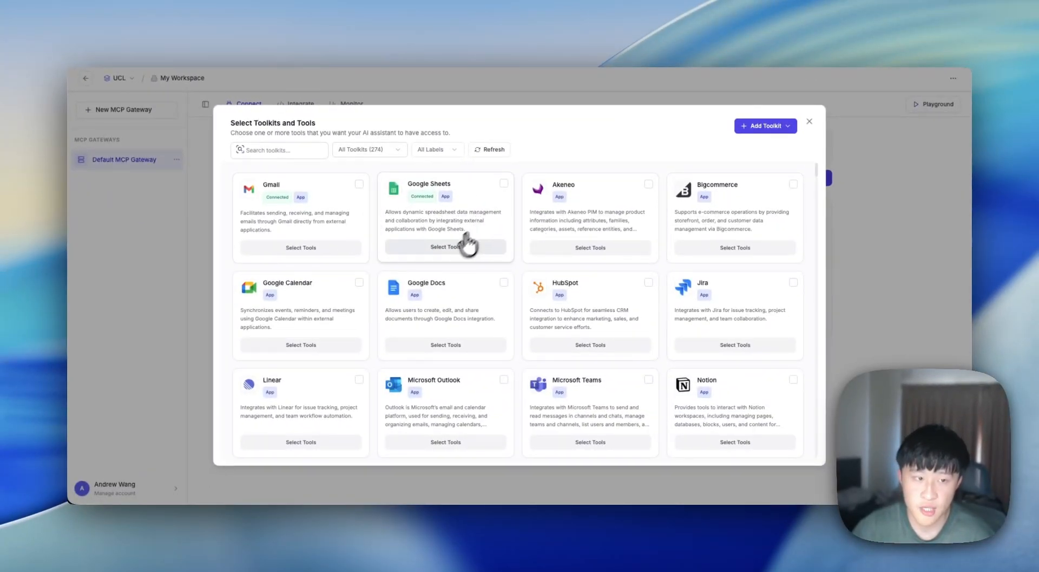
pyautogui.scroll(-2, 534, 382)
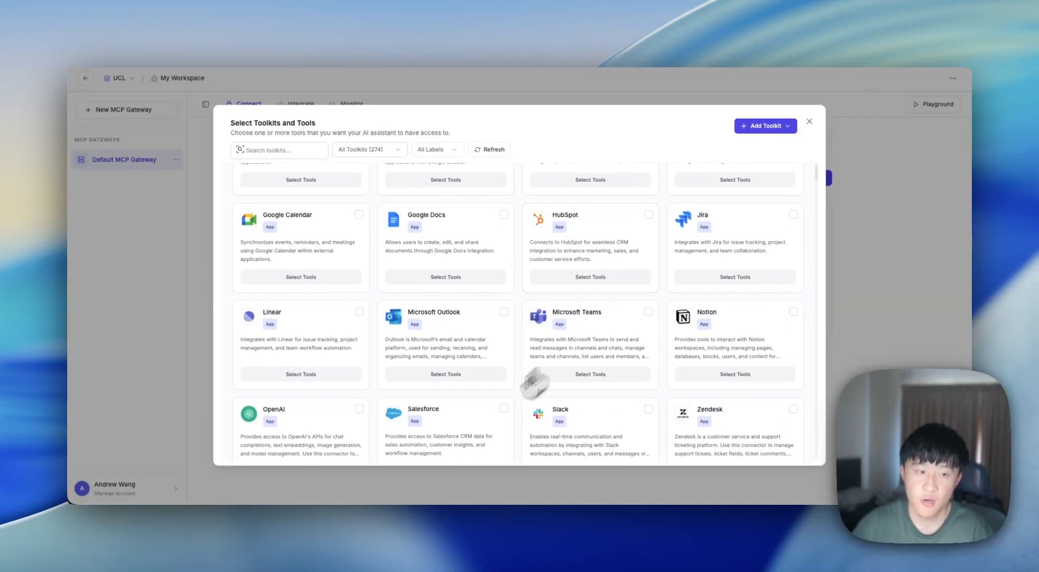
pyautogui.scroll(-3, 535, 381)
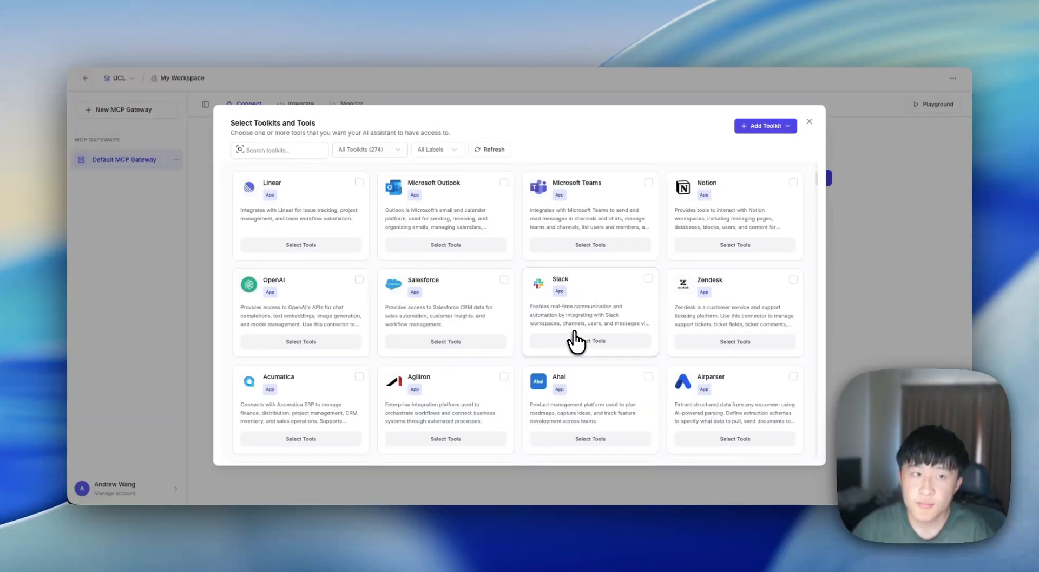
pyautogui.scroll(4, 574, 334)
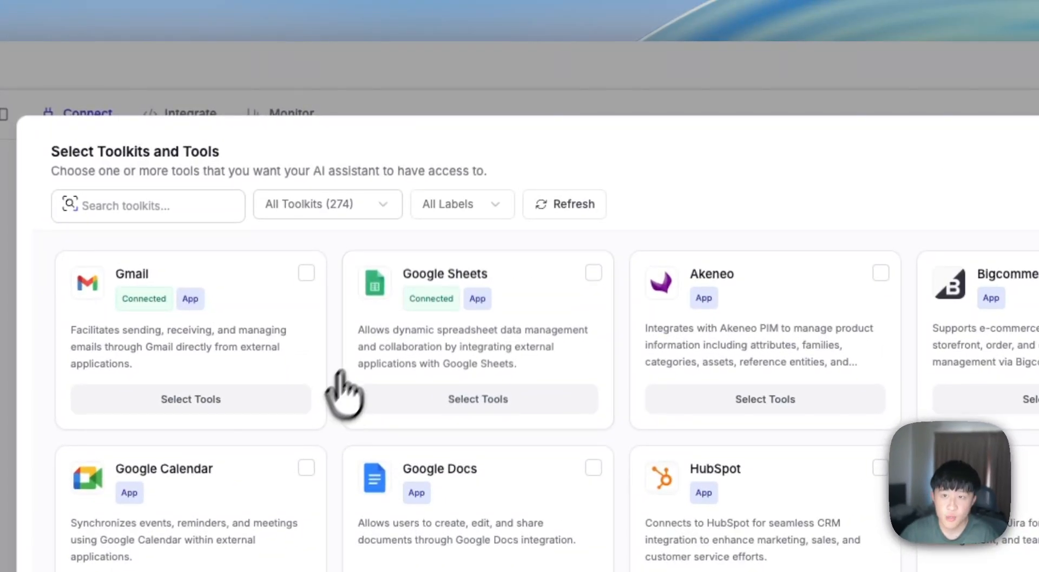
pyautogui.click(360, 184)
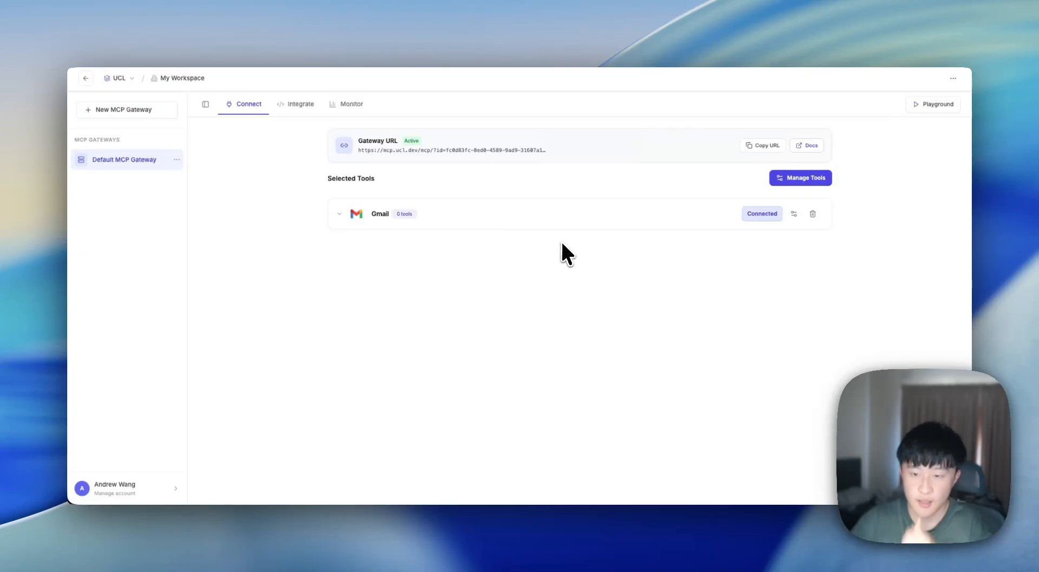
# - Enable Gmail's Send Mail tool and copy the Default MCP Gateway URL
pyautogui.click(794, 213)
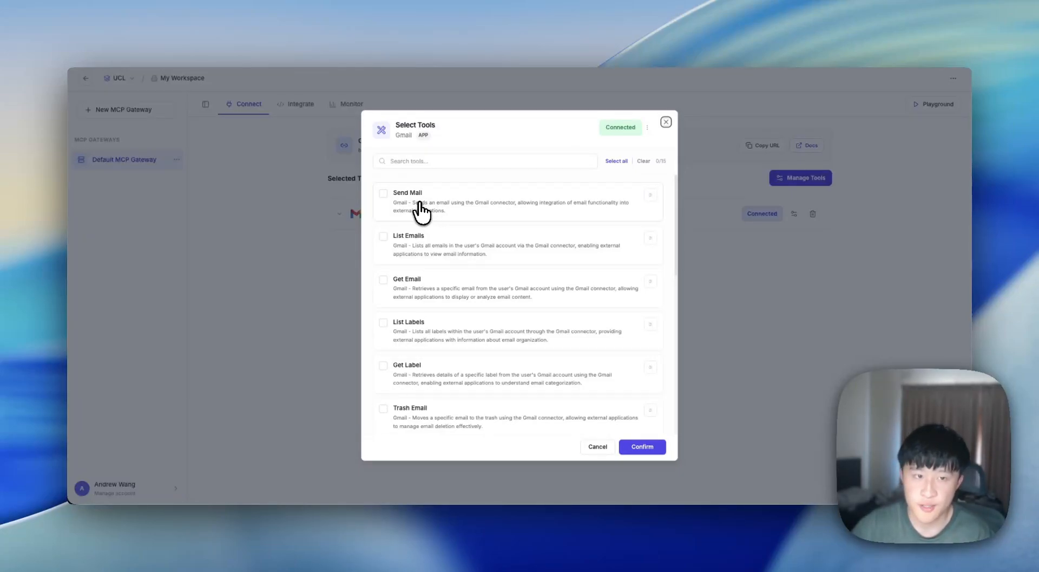
pyautogui.click(408, 201)
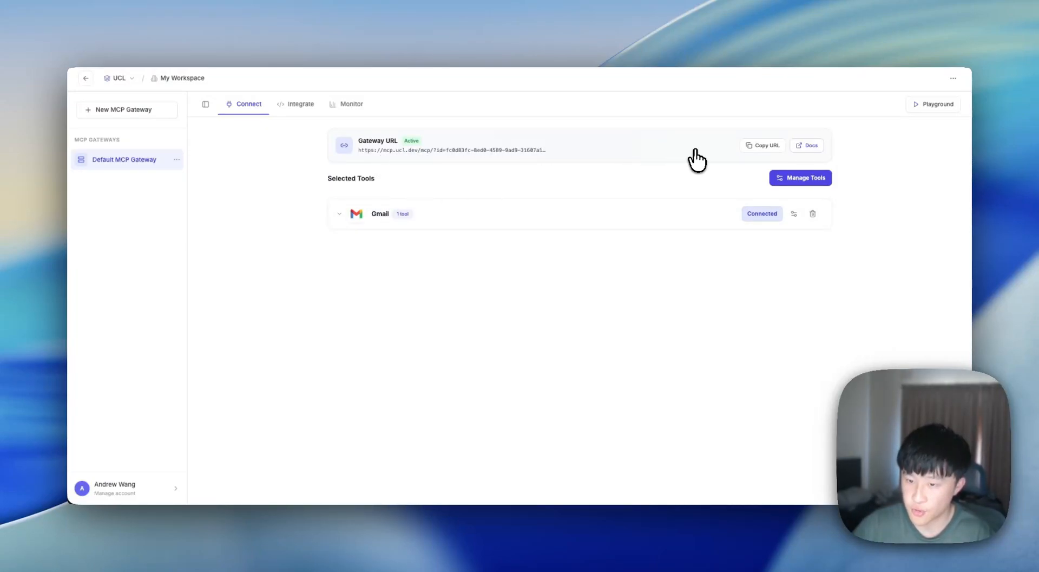
pyautogui.click(761, 147)
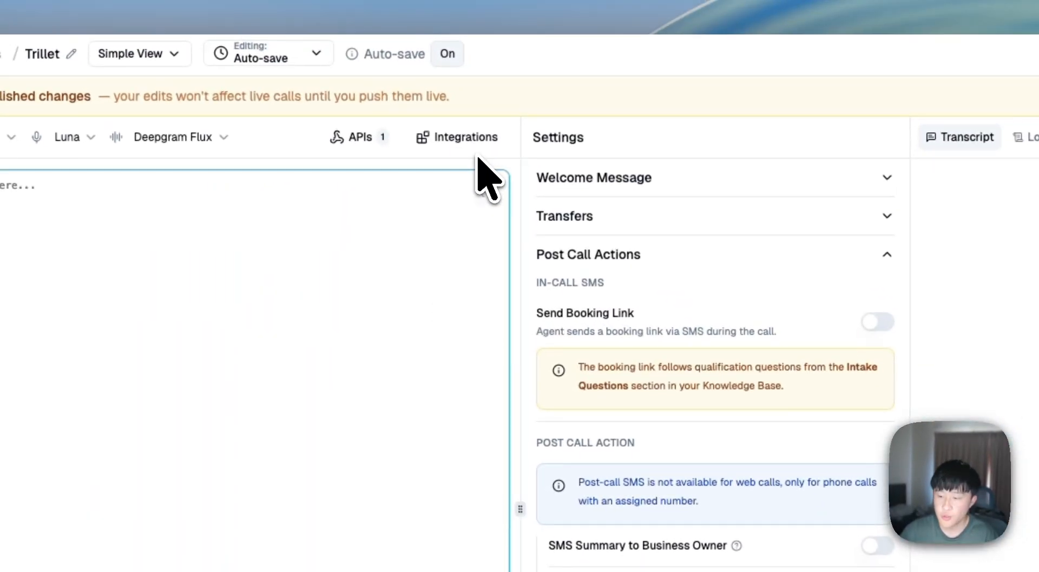
# - Add a Trillet MCP server integration whose Server URL is the pasted Fastn gateway URL
pyautogui.click(475, 147)
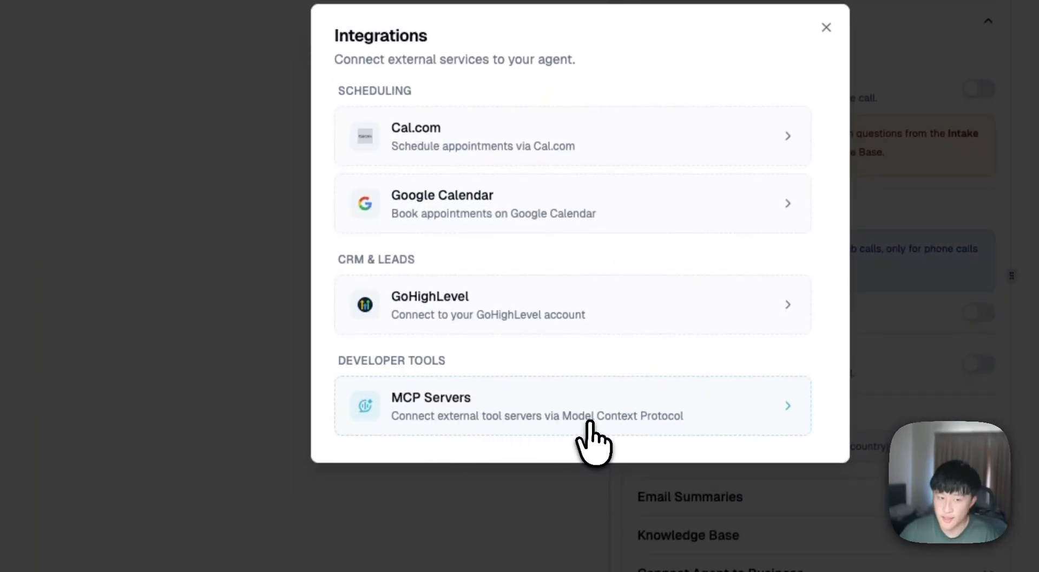
pyautogui.click(703, 425)
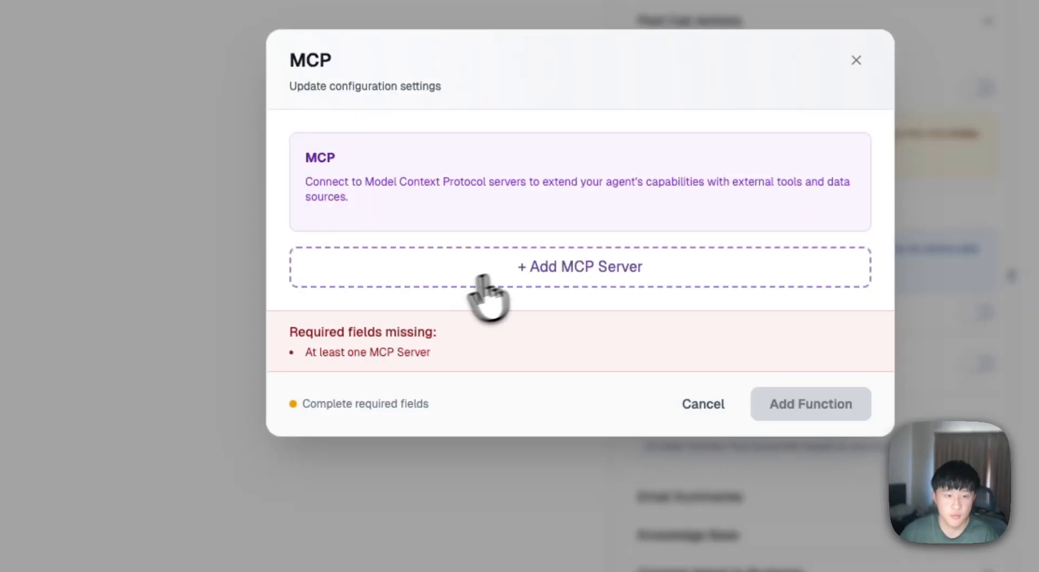
pyautogui.click(577, 272)
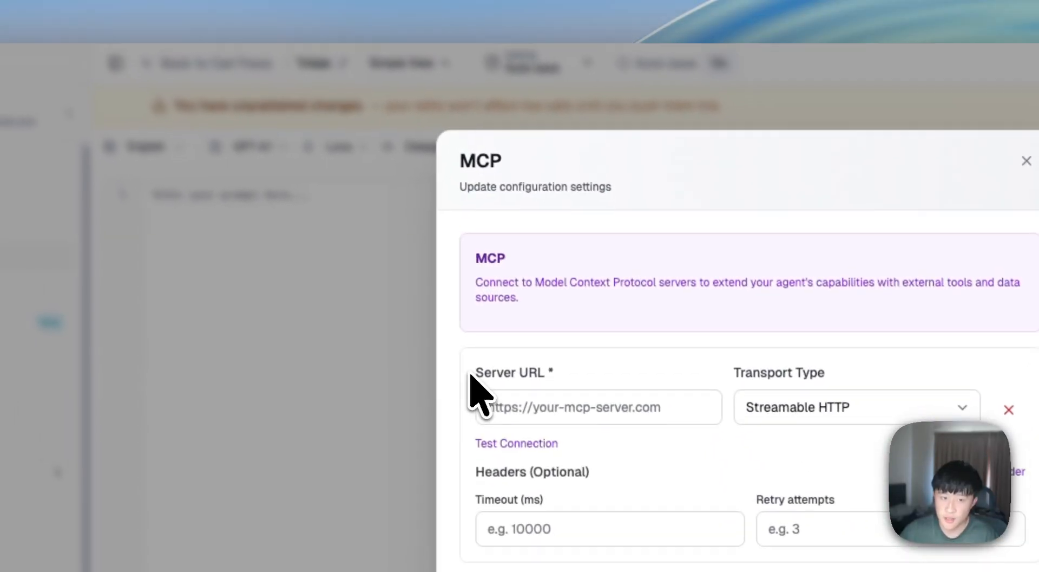
pyautogui.moveTo(299, 128); pyautogui.dragTo(374, 134)
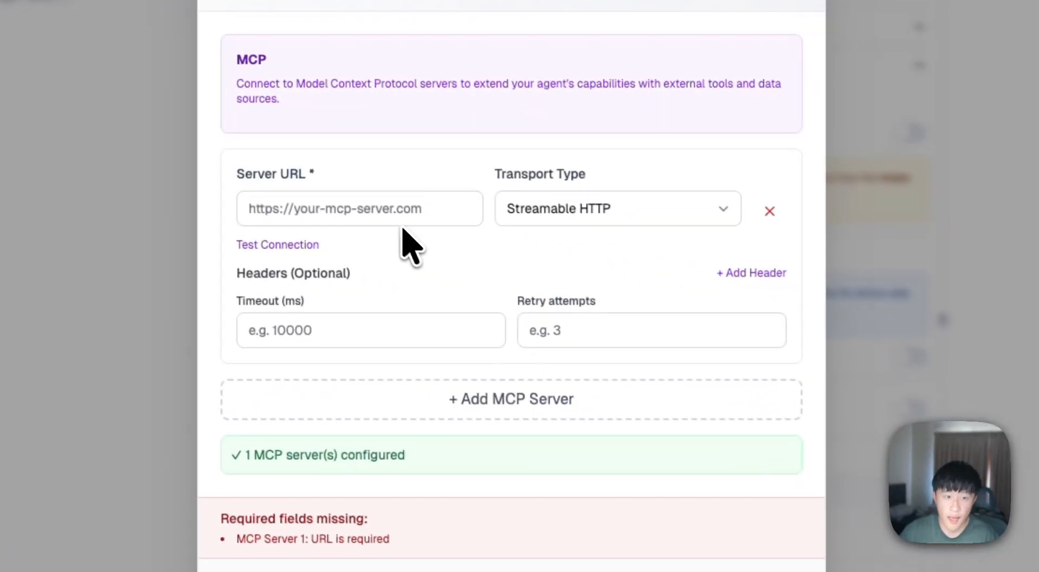
pyautogui.click(391, 206)
pyautogui.press('super+v')
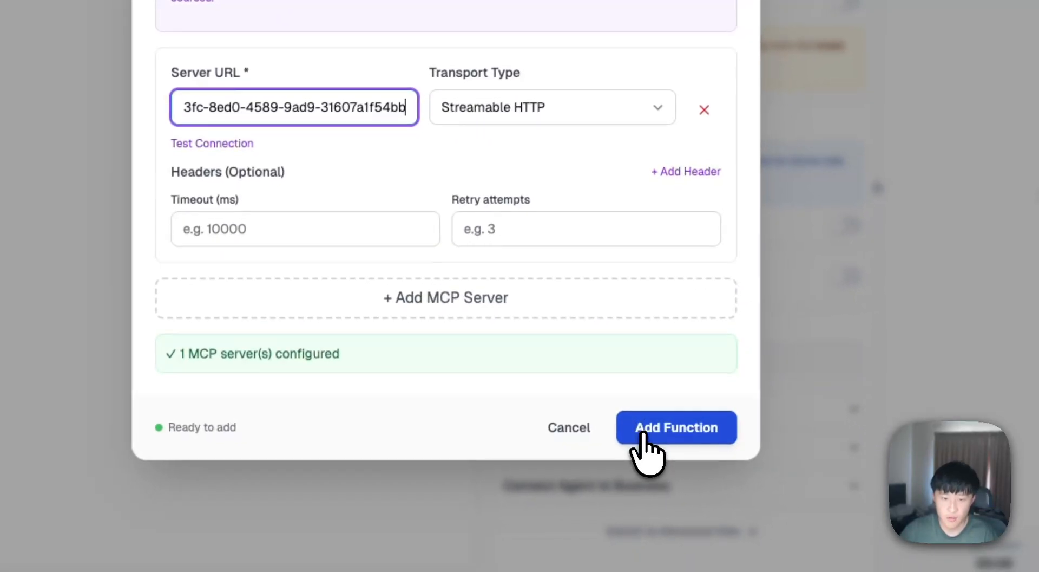
pyautogui.click(760, 509)
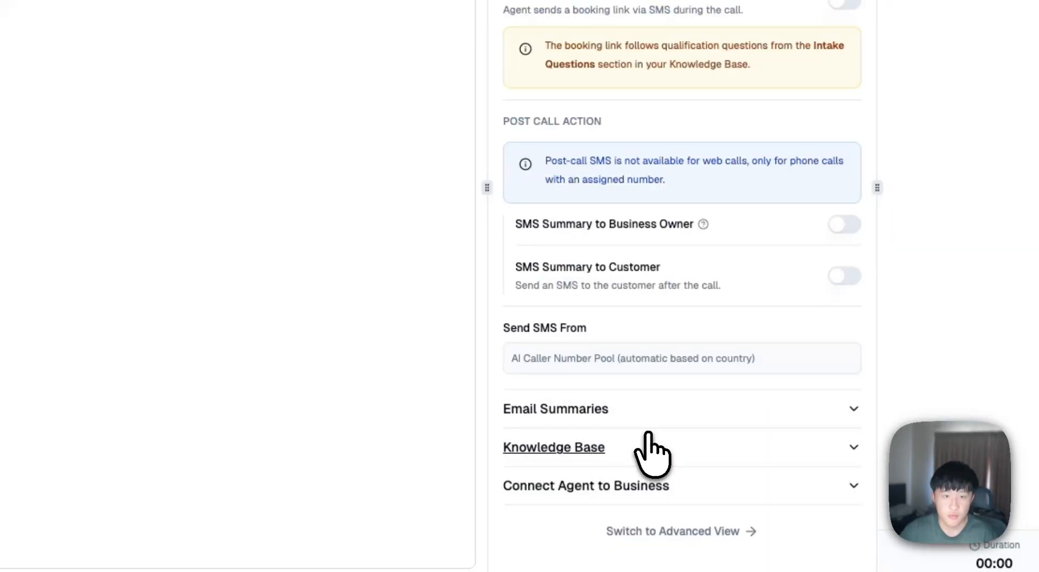
pyautogui.click(452, 172)
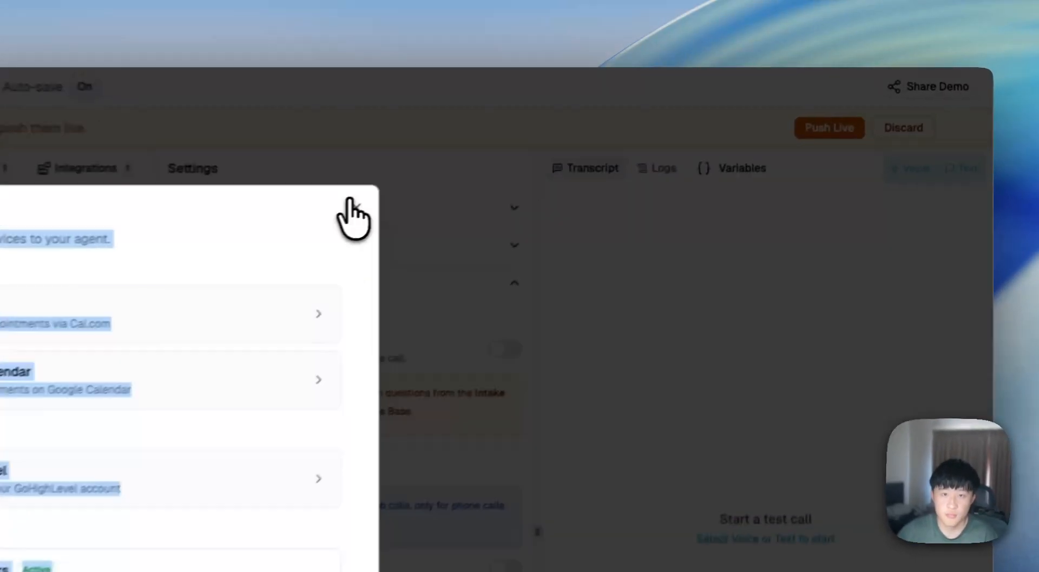
pyautogui.click(643, 139)
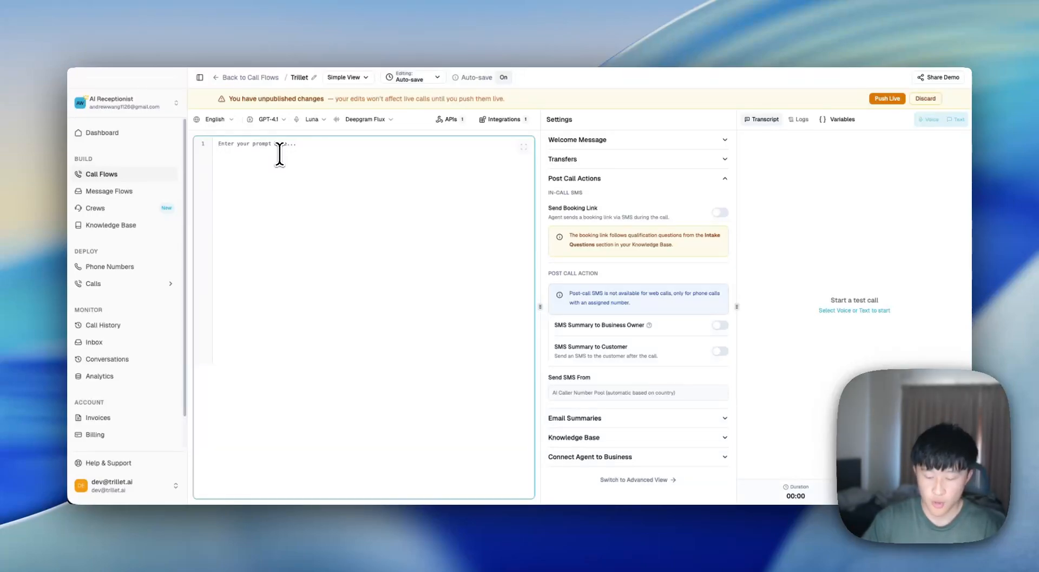
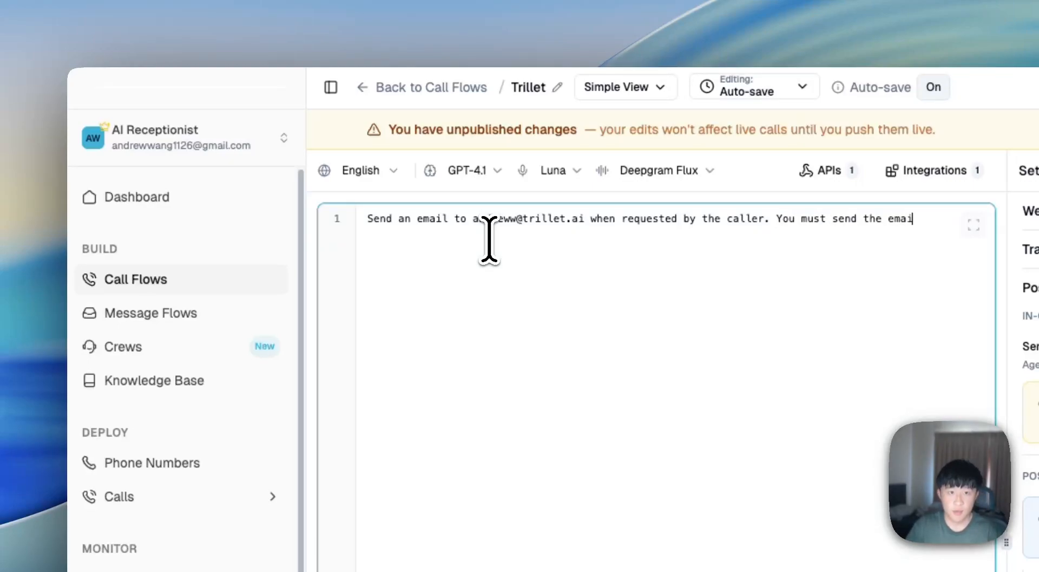
# - Type a prompt telling the agent to email a set address whenever asked, subject "Hello"
pyautogui.write('timre')
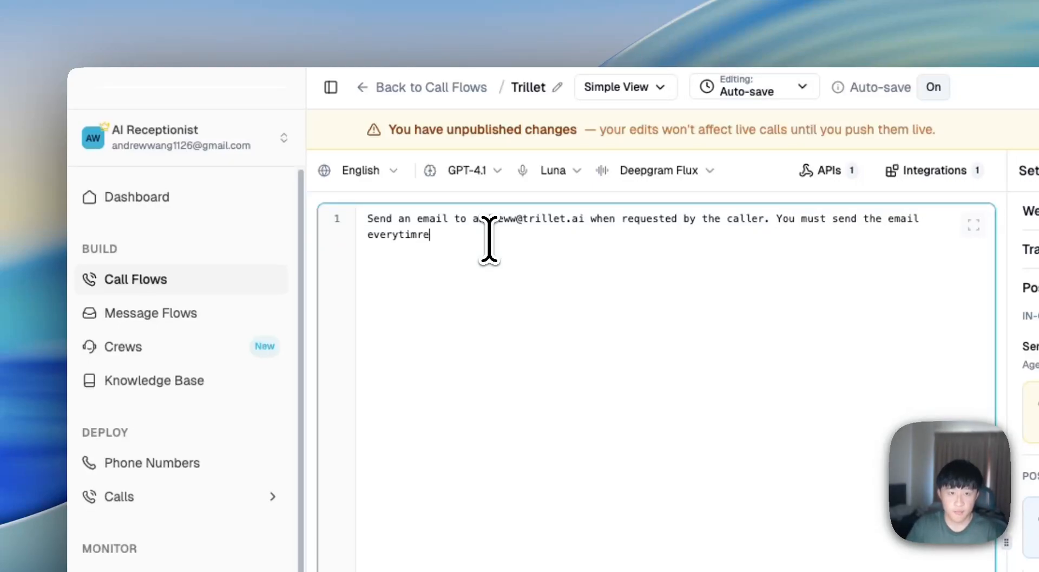
pyautogui.press('BackSpace')
pyautogui.press('BackSpace')
pyautogui.write('e')
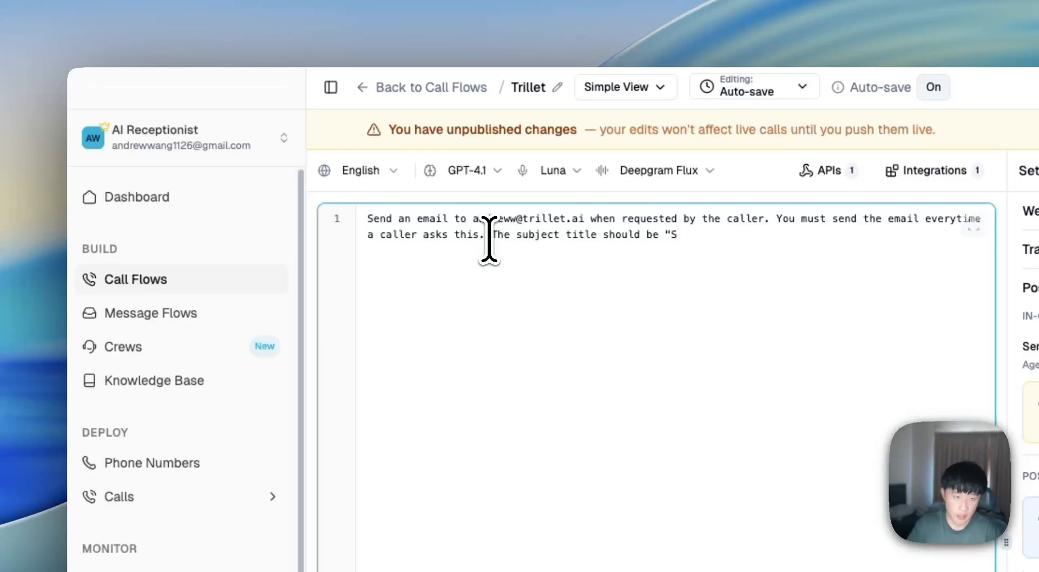
pyautogui.write('"')
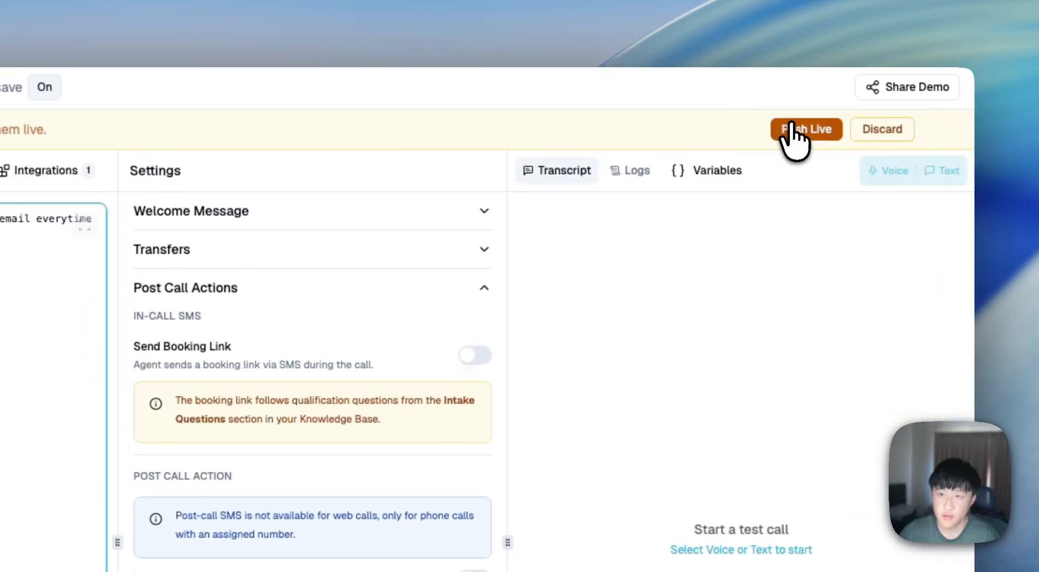
# - Push the agent's changes live and start a voice test call
pyautogui.click(792, 129)
pyautogui.click(254, 452)
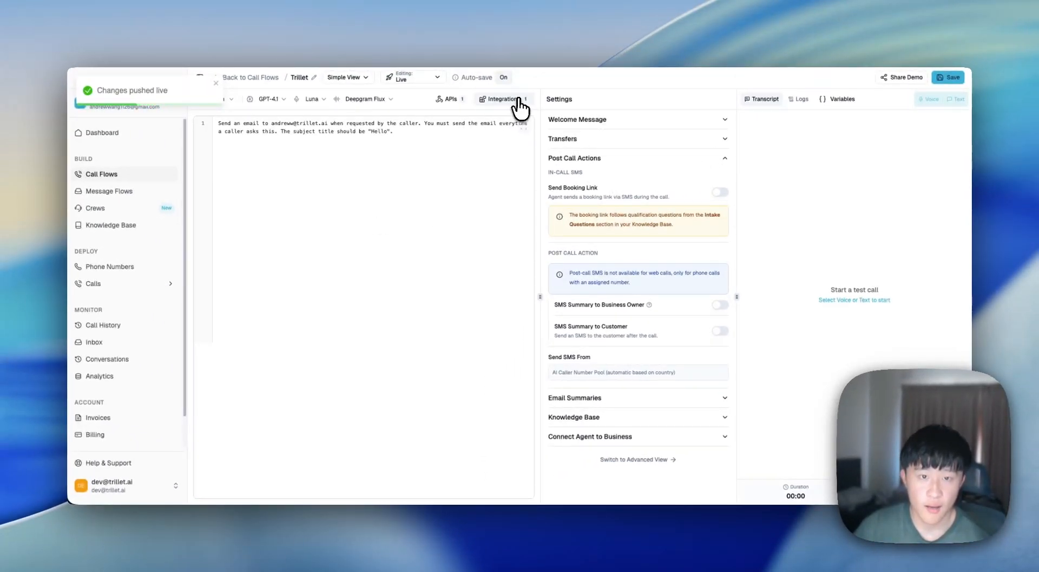
pyautogui.click(928, 119)
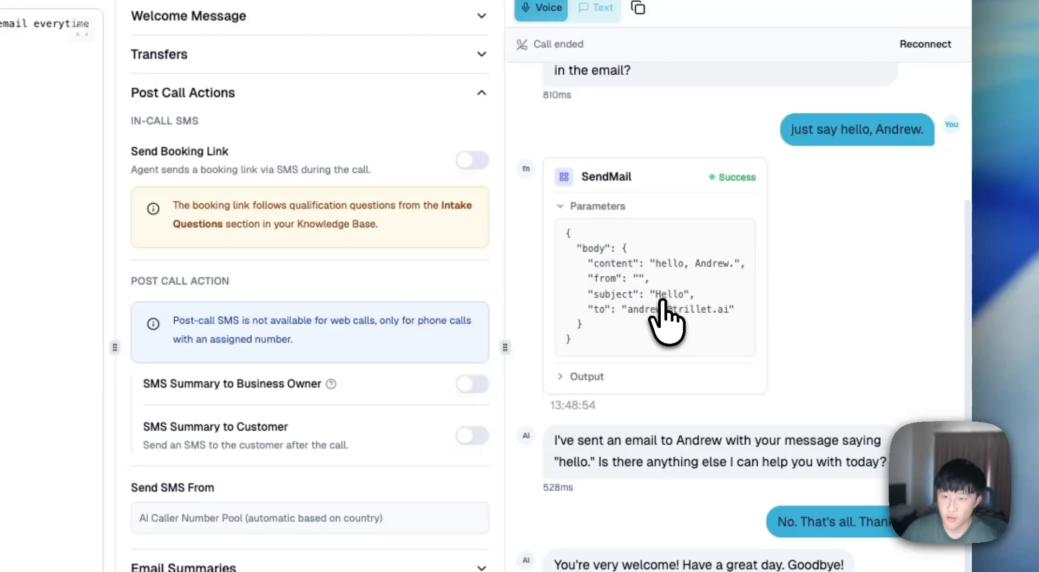
# - Verify the SendMail result's recipient and "Hello" subject match the prompt, then go to Gmail
pyautogui.moveTo(637, 314); pyautogui.dragTo(725, 313)
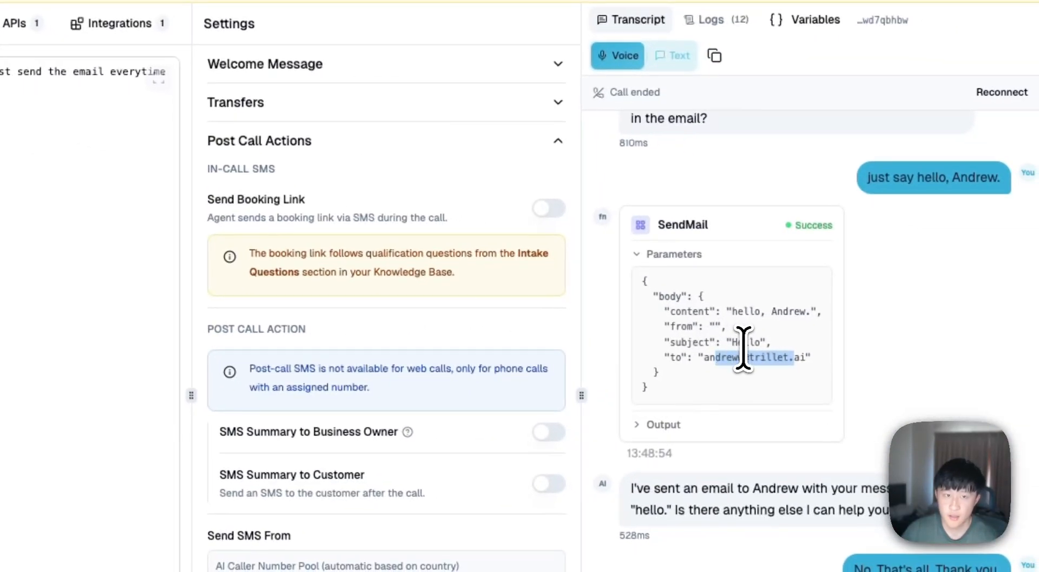
pyautogui.doubleClick(745, 346)
pyautogui.click(412, 202)
pyautogui.doubleClick(338, 231)
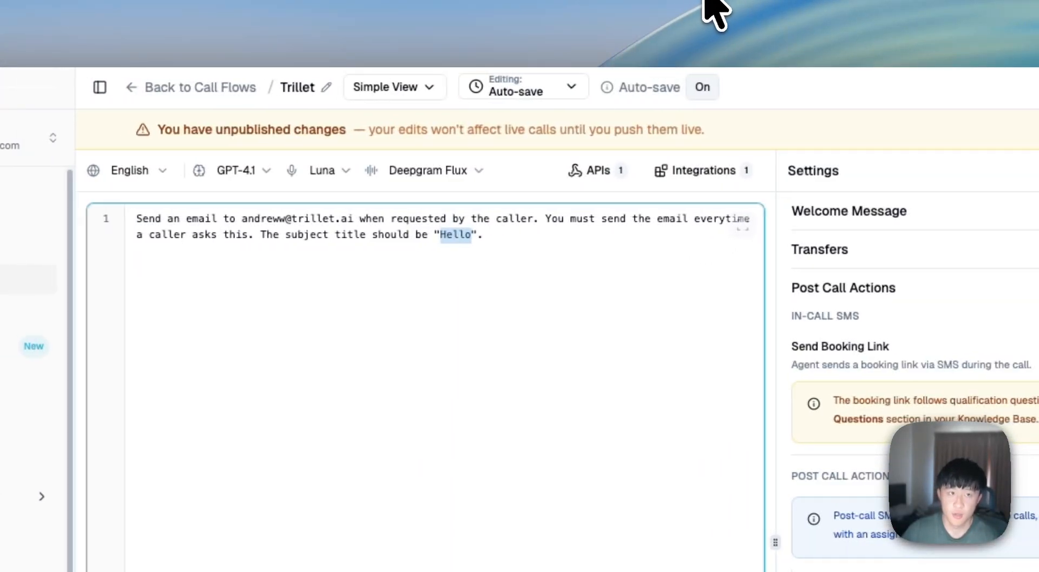
pyautogui.click(713, 5)
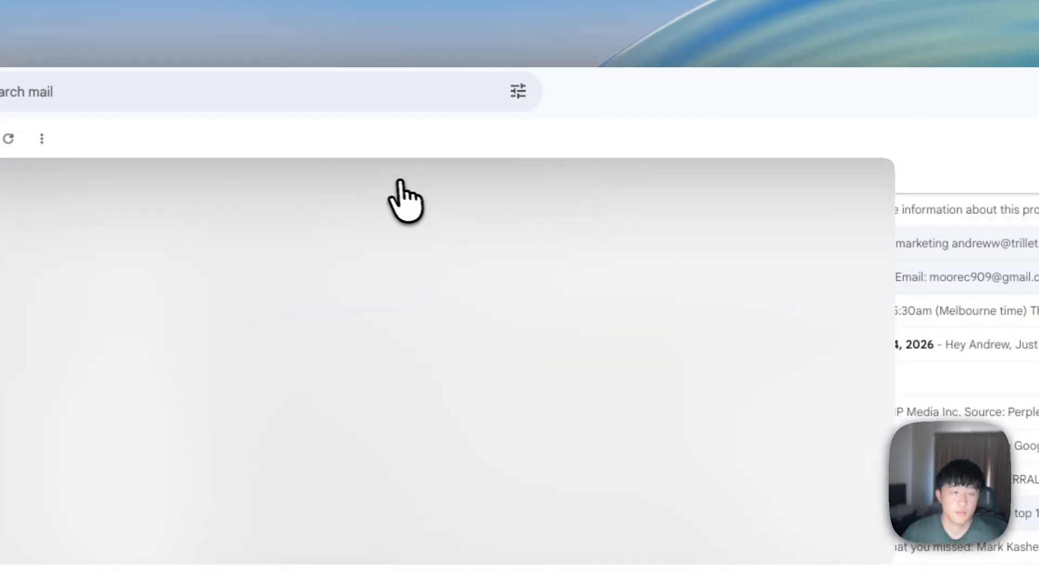
# - Open the received "Hello" email, dismiss the Chat tip, and show its sender and recipient details
pyautogui.click(400, 183)
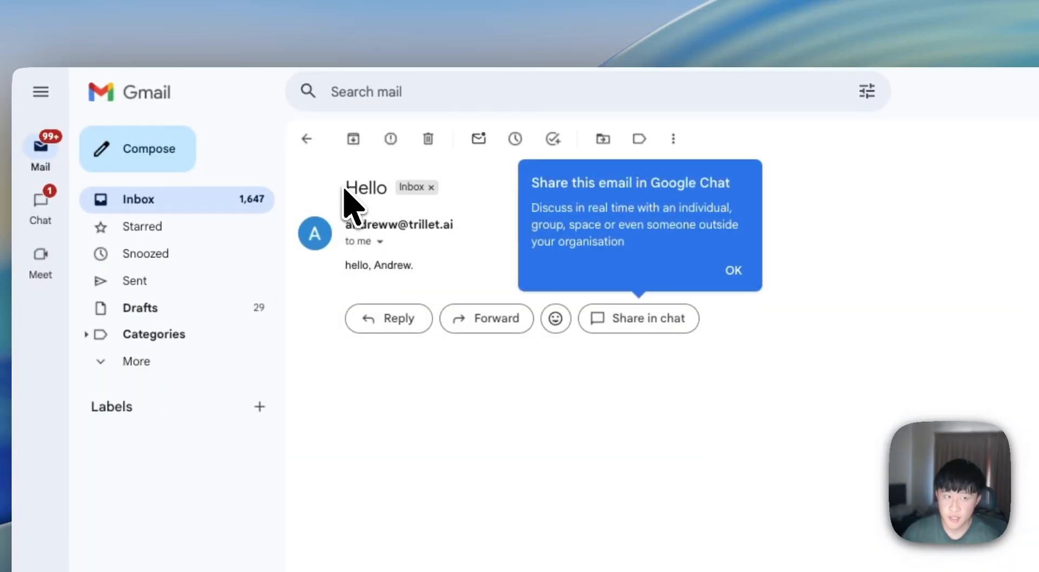
pyautogui.moveTo(345, 187); pyautogui.dragTo(480, 233)
pyautogui.click(483, 234)
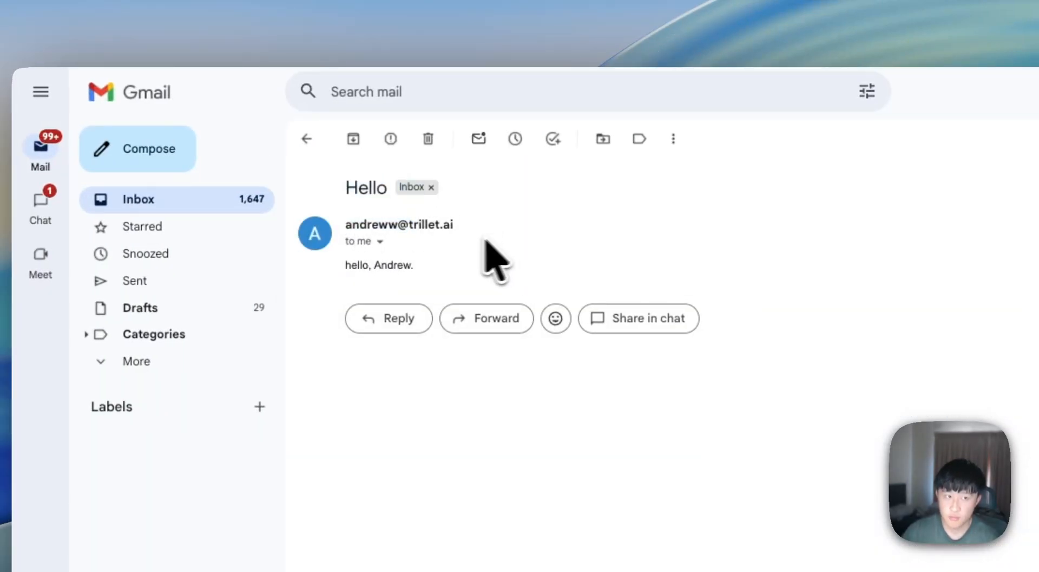
pyautogui.click(380, 241)
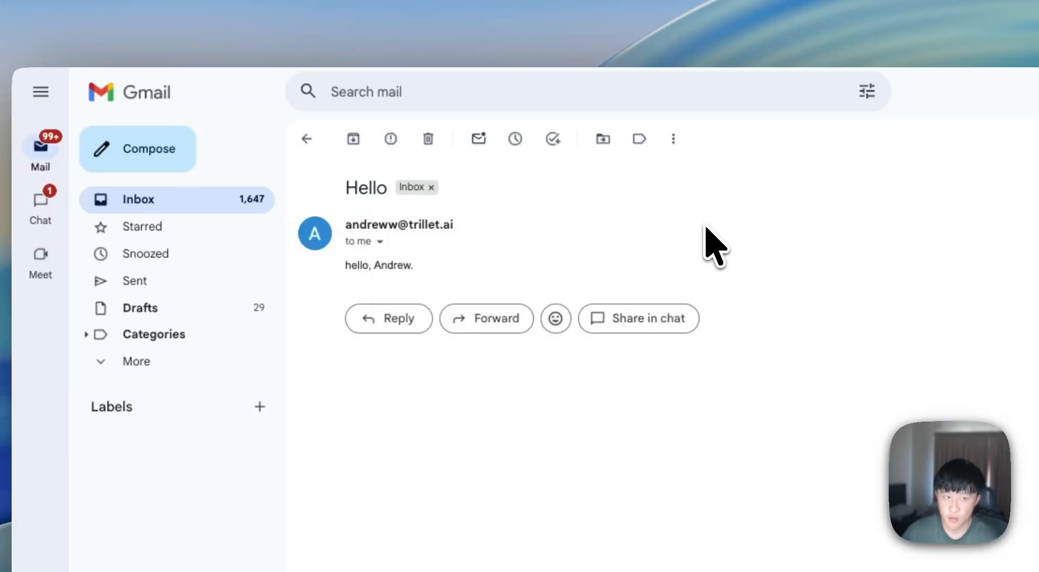